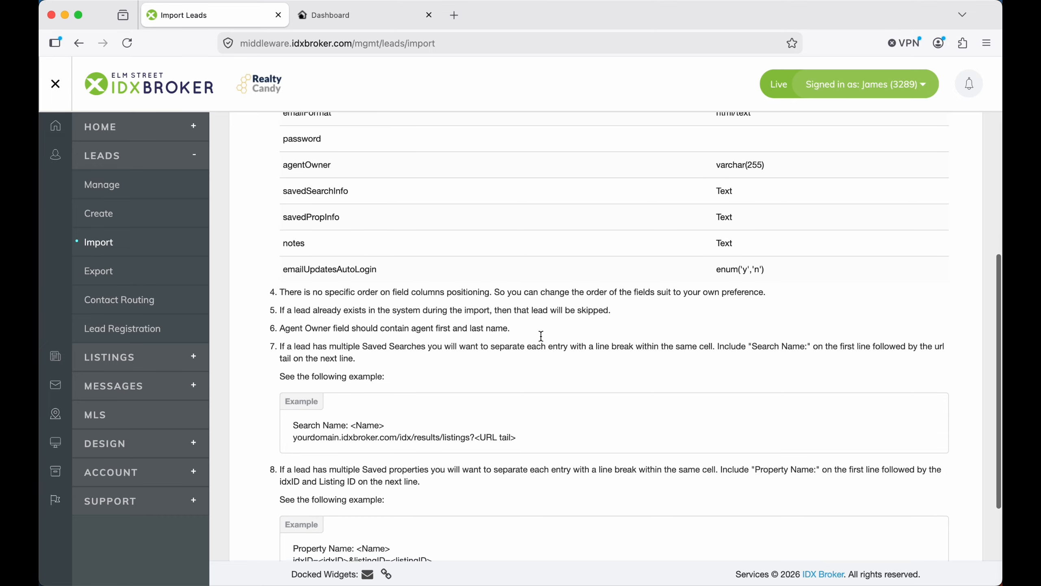
In the IDX Addons CSV Lead Data Converter, choose YLOPO as the source provider.
{"action": "scroll", "coordinate": [408, 387], "scroll_direction": "down", "scroll_amount": 5}
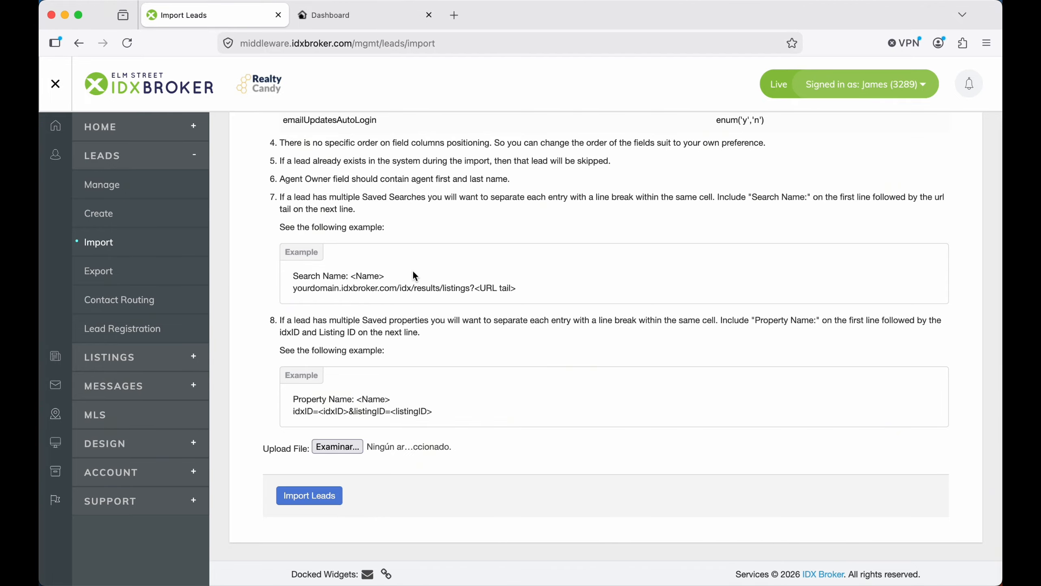
{"action": "scroll", "coordinate": [415, 276], "scroll_direction": "up", "scroll_amount": 10}
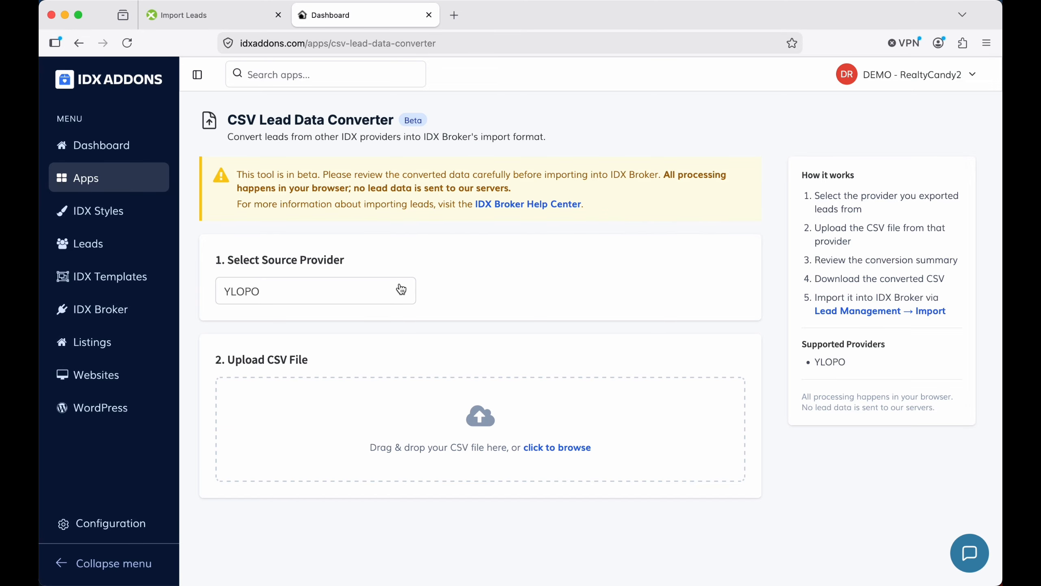
{"action": "left_click", "coordinate": [399, 288]}
{"action": "left_click", "coordinate": [369, 296]}
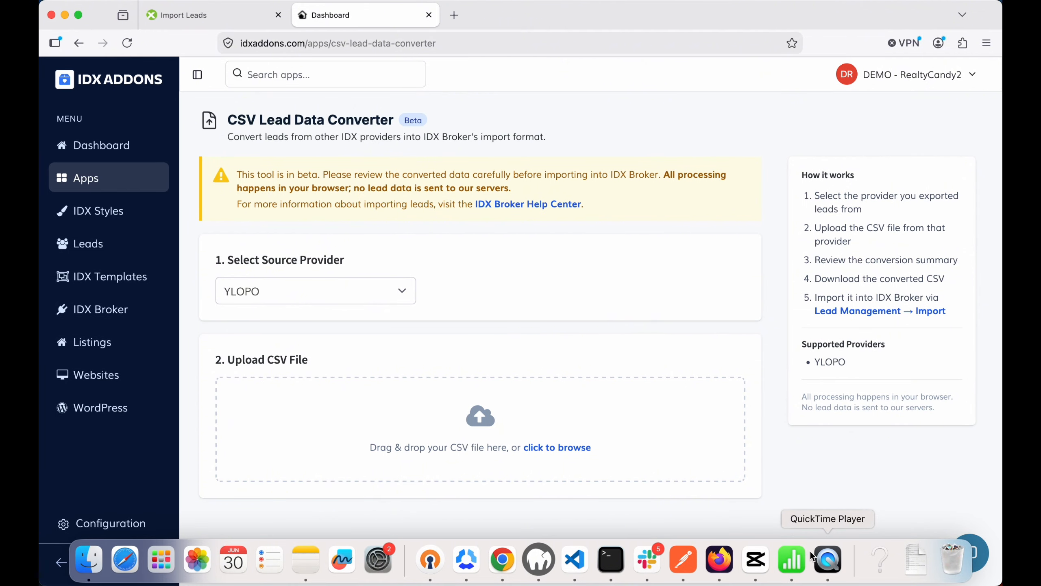
Switch to the demo-ylopo3 spreadsheet in Numbers and examine its lead, search criteria and assigned_user_name columns.
{"action": "left_click", "coordinate": [792, 560]}
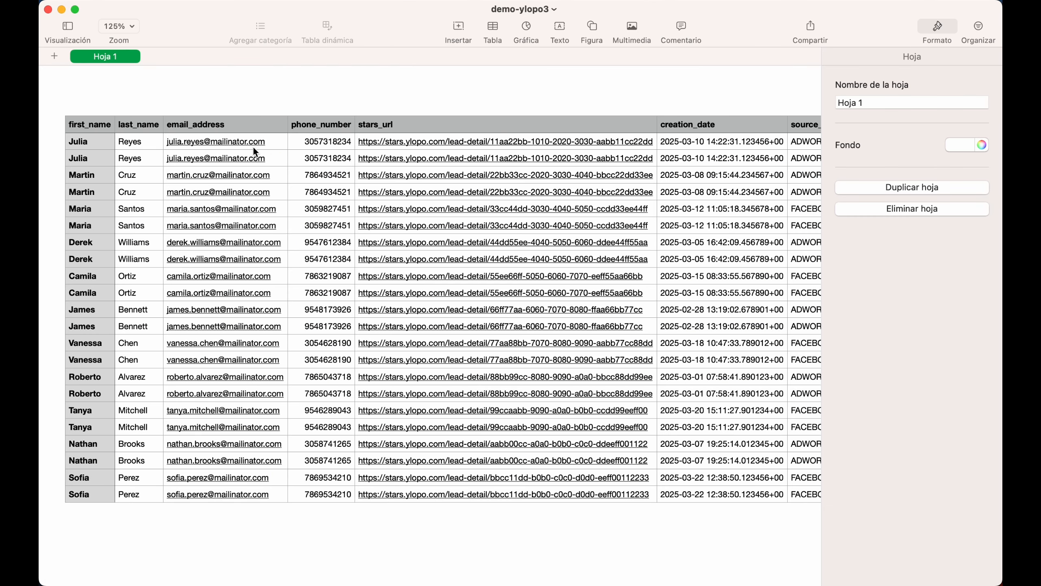
{"action": "scroll", "coordinate": [164, 136], "scroll_direction": "up", "scroll_amount": 2}
{"action": "scroll", "coordinate": [356, 214], "scroll_direction": "right", "scroll_amount": 10}
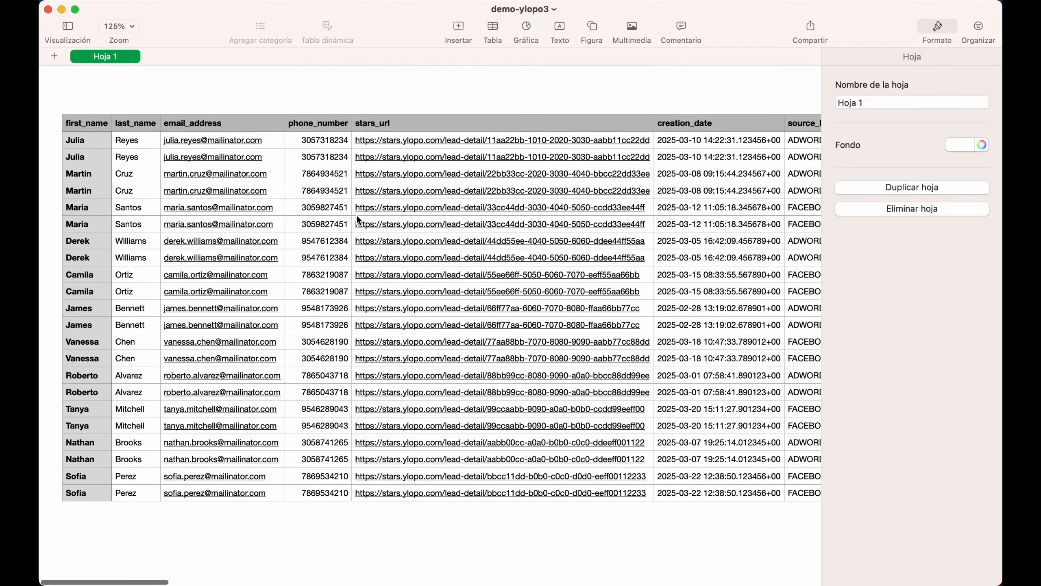
{"action": "scroll", "coordinate": [356, 215], "scroll_direction": "right", "scroll_amount": 3}
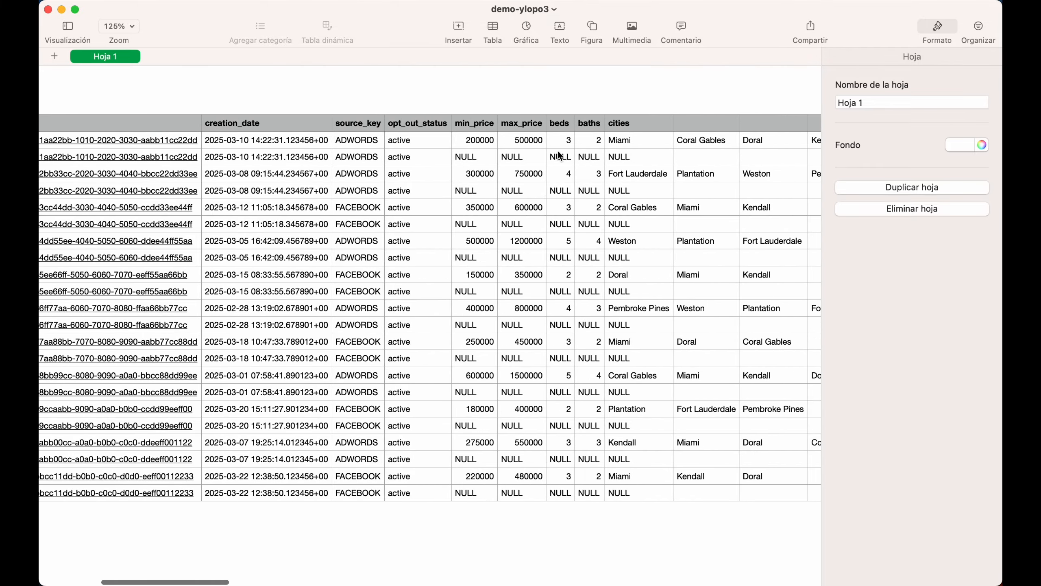
{"action": "scroll", "coordinate": [598, 205], "scroll_direction": "right", "scroll_amount": 4}
{"action": "scroll", "coordinate": [598, 205], "scroll_direction": "right", "scroll_amount": 9}
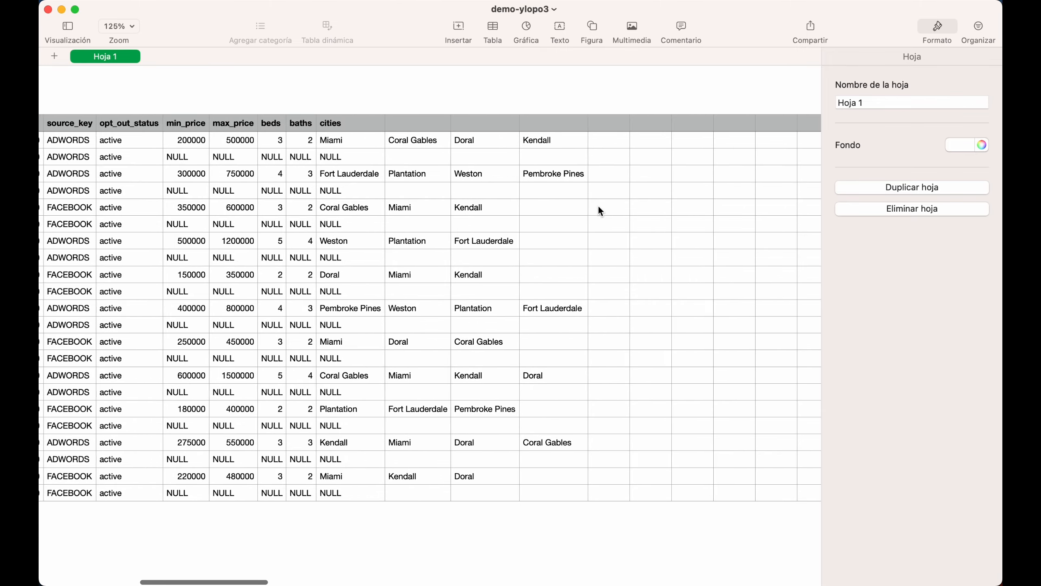
{"action": "scroll", "coordinate": [598, 210], "scroll_direction": "right", "scroll_amount": 10}
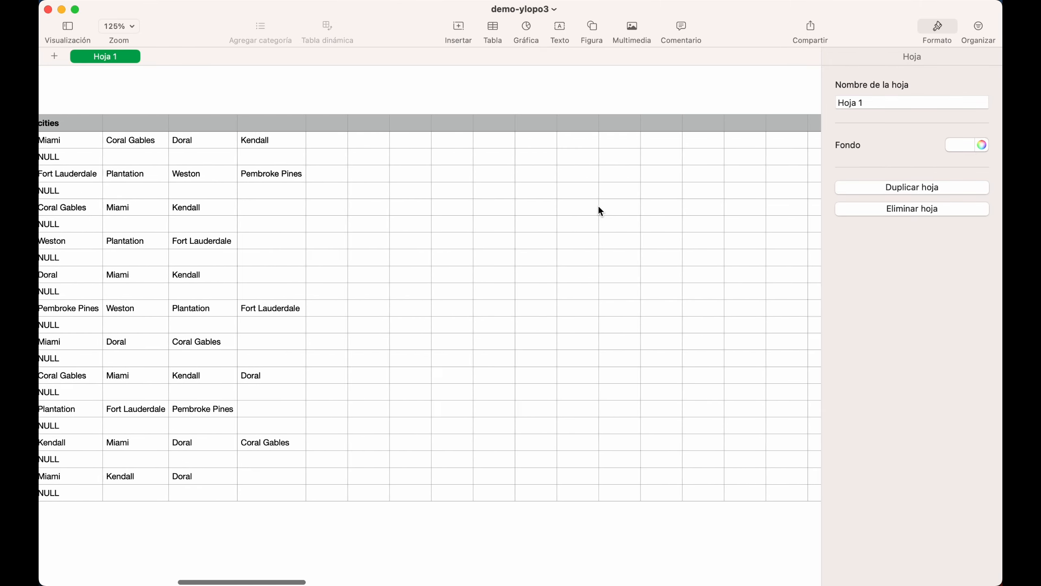
{"action": "scroll", "coordinate": [599, 206], "scroll_direction": "right", "scroll_amount": 6}
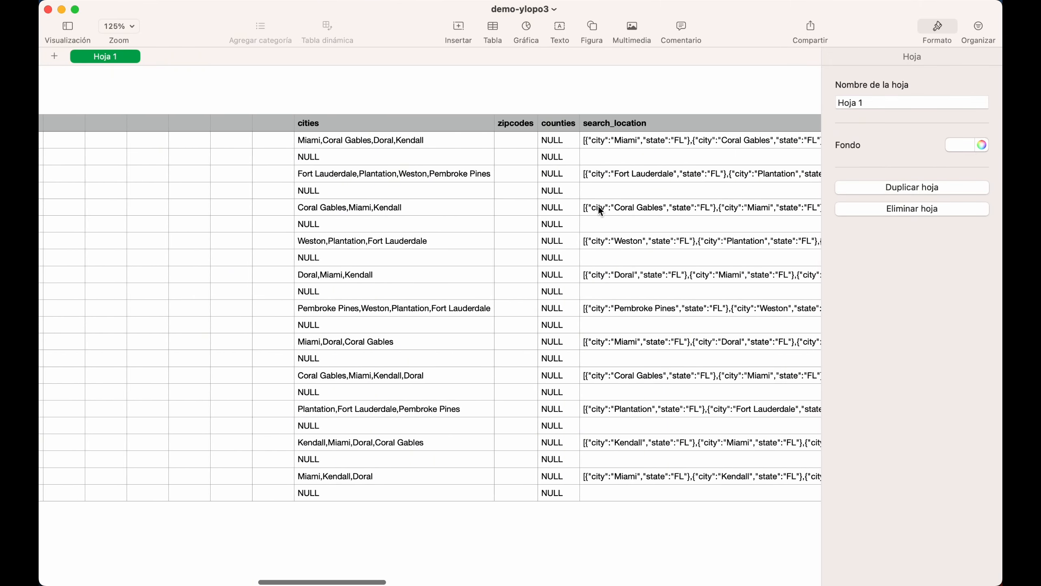
{"action": "scroll", "coordinate": [567, 371], "scroll_direction": "right", "scroll_amount": 12}
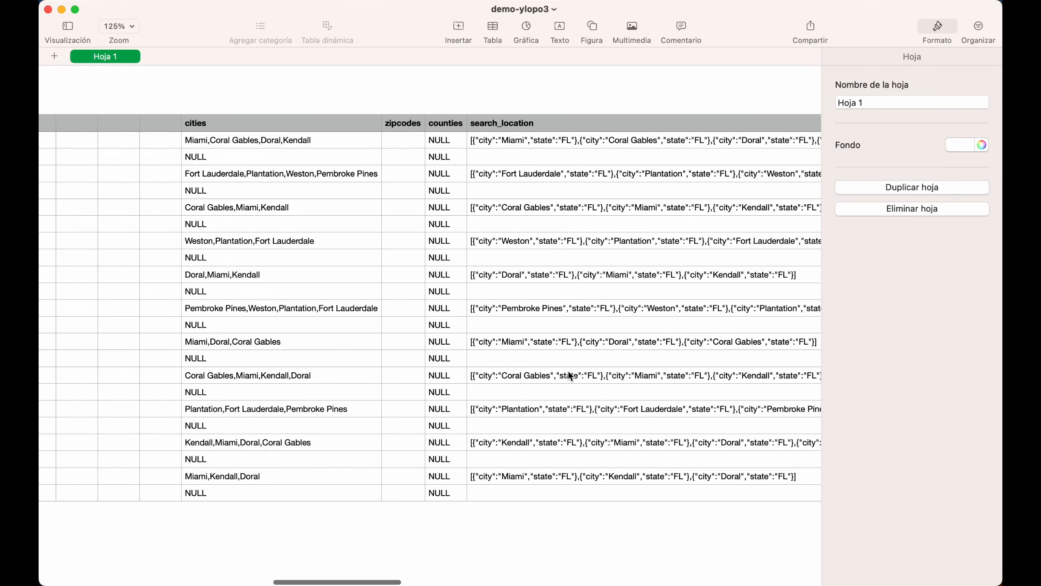
{"action": "scroll", "coordinate": [567, 375], "scroll_direction": "right", "scroll_amount": 12}
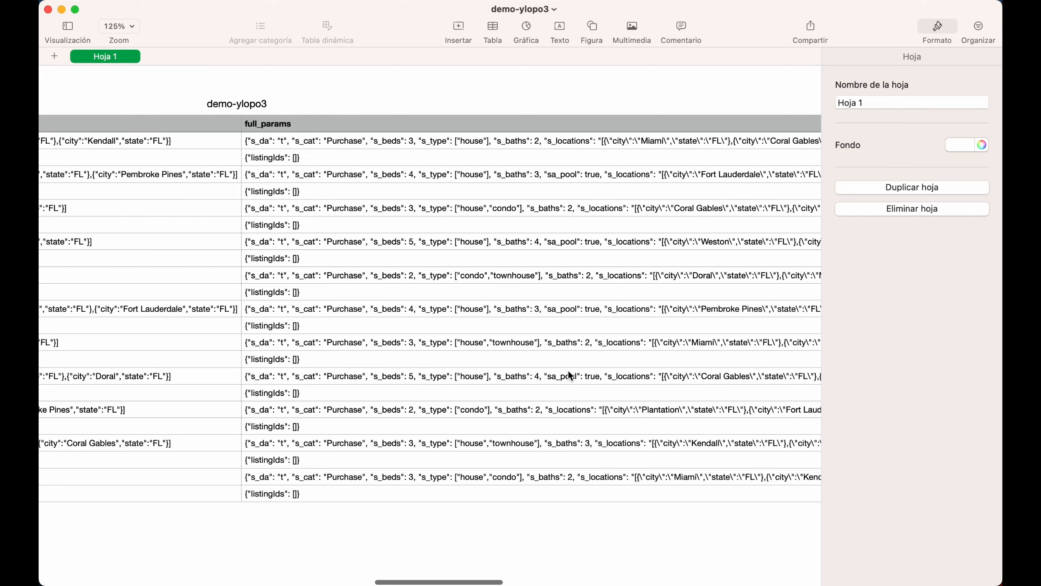
{"action": "scroll", "coordinate": [570, 374], "scroll_direction": "right", "scroll_amount": 2}
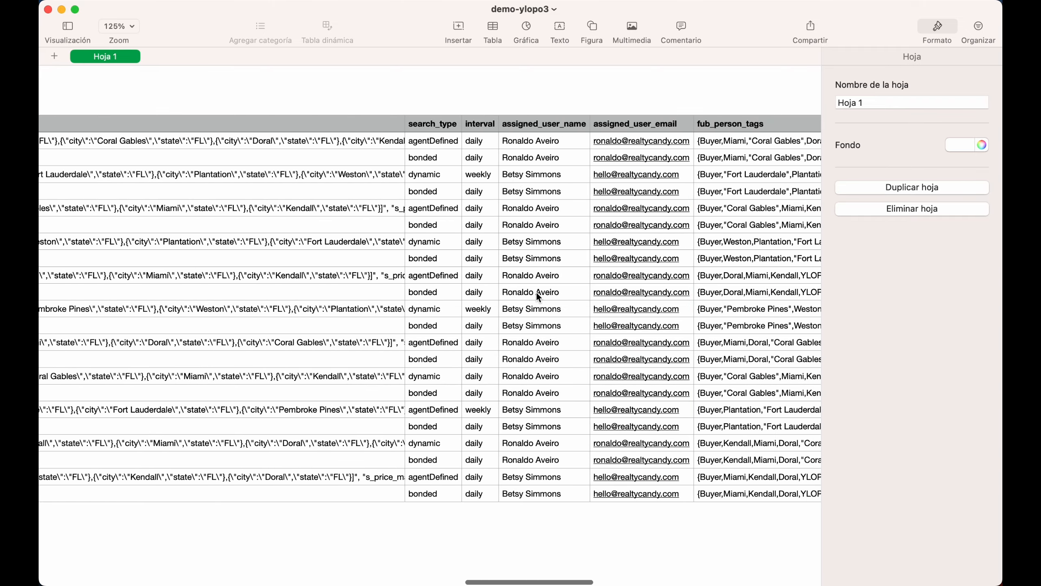
{"action": "scroll", "coordinate": [518, 460], "scroll_direction": "right", "scroll_amount": 6}
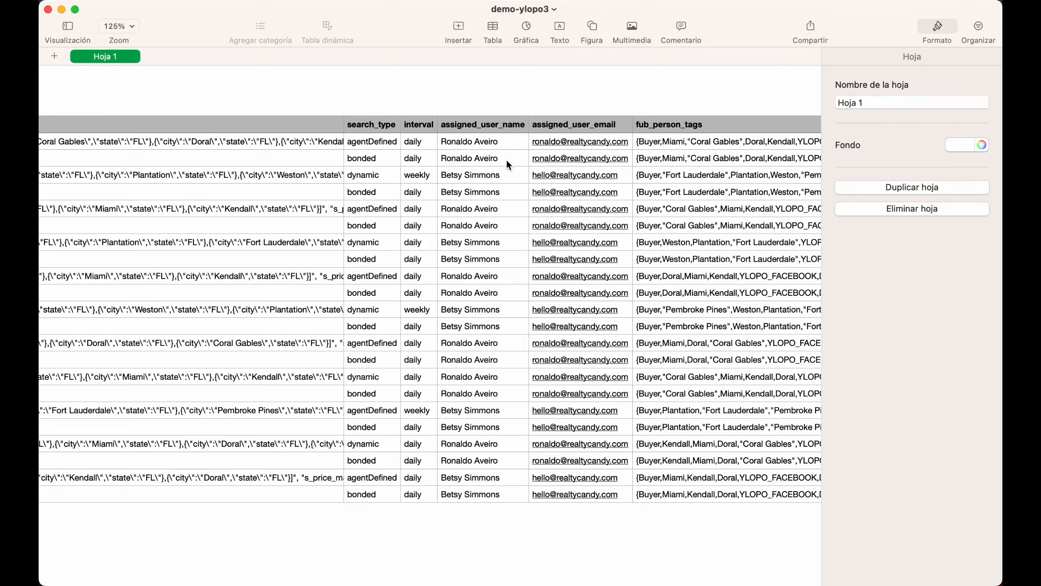
{"action": "left_click", "coordinate": [477, 141]}
{"action": "left_click", "coordinate": [473, 126]}
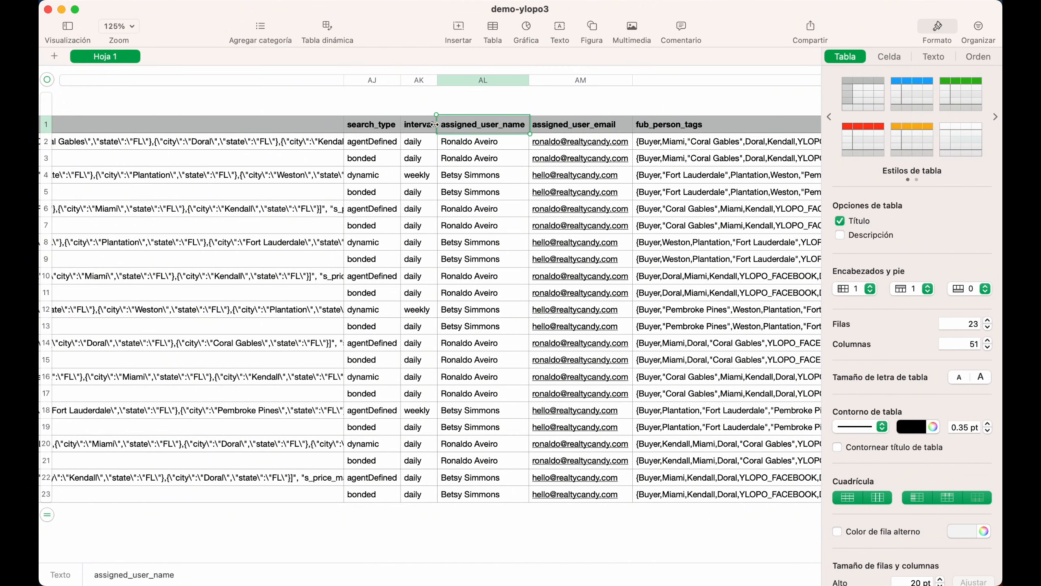
Return to the CSV Lead Data Converter in Firefox and upload demo-ylopo3.csv from the desktop.
{"action": "key", "text": "super+Tab"}
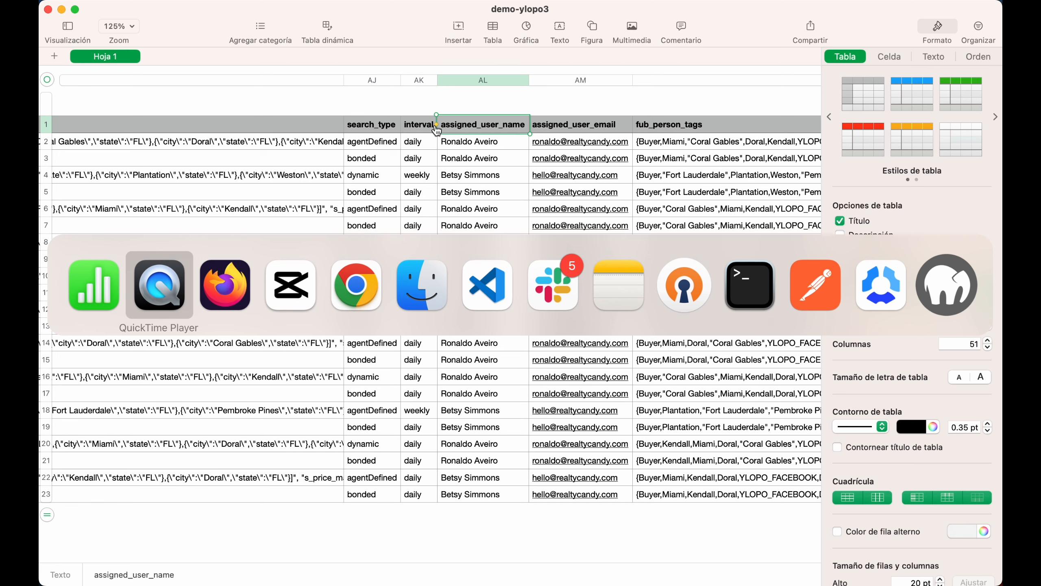
{"action": "key", "text": "super+Tab"}
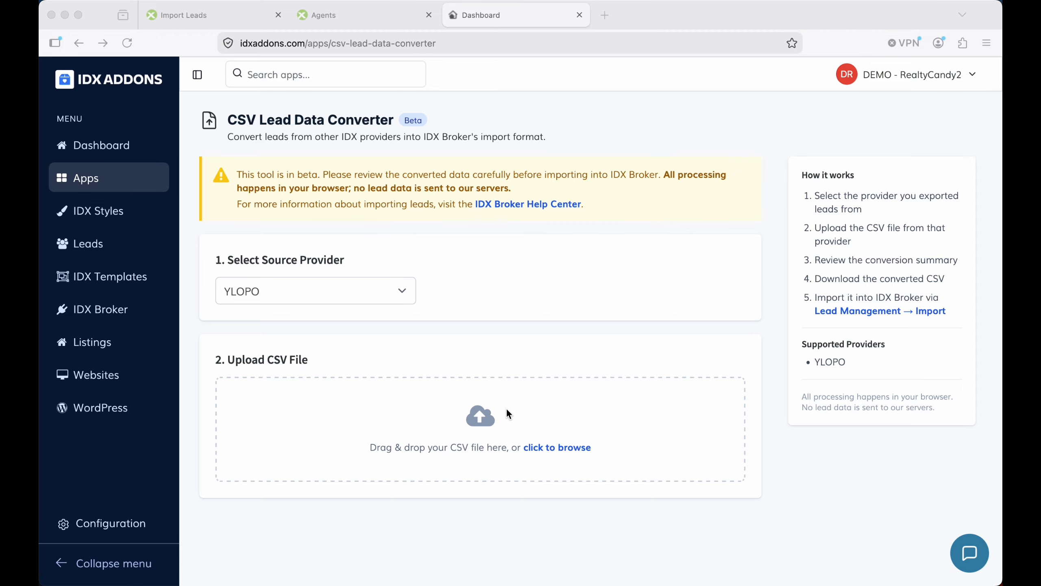
{"action": "left_click", "coordinate": [489, 418]}
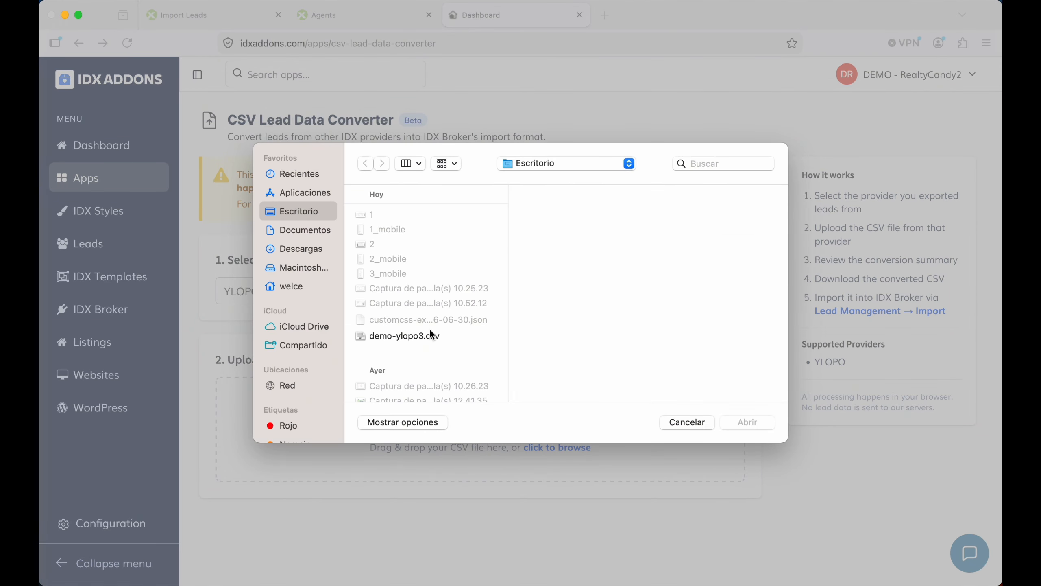
{"action": "left_click", "coordinate": [431, 335]}
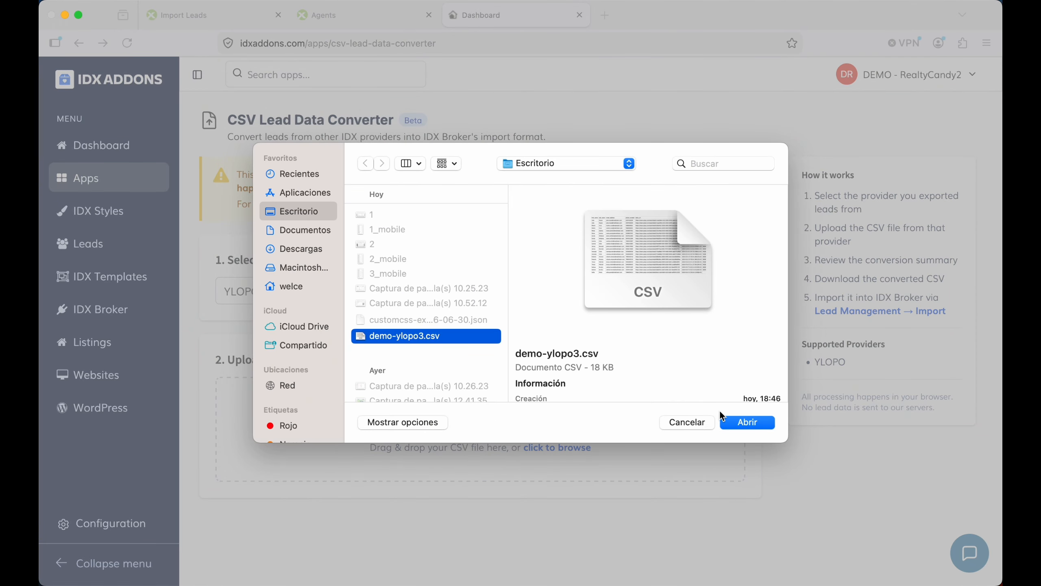
{"action": "left_click", "coordinate": [747, 422]}
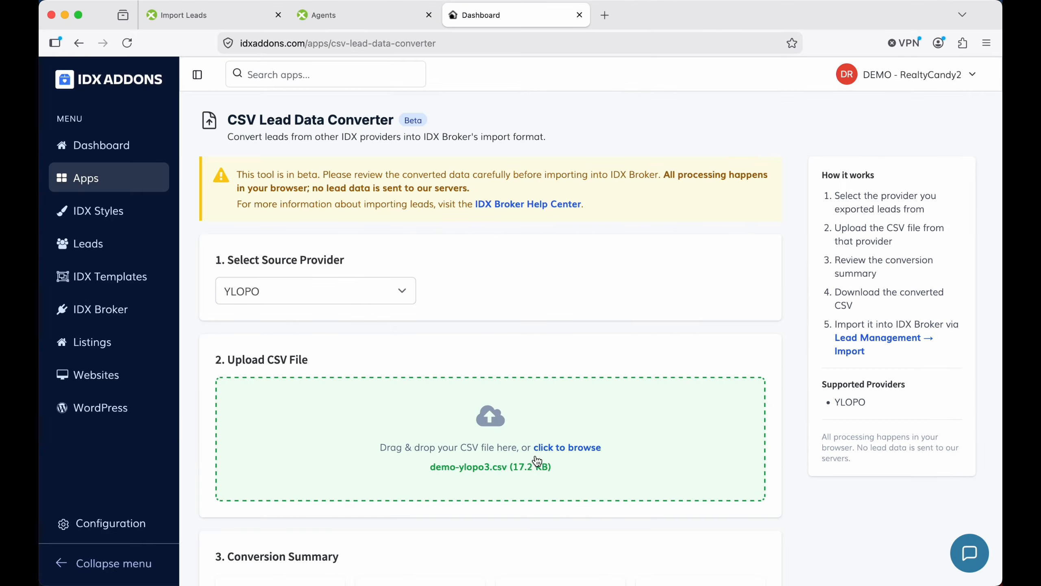
Review the conversion summary and the lead preview through the notes column, and download the converted IDX Broker CSV.
{"action": "scroll", "coordinate": [467, 495], "scroll_direction": "down", "scroll_amount": 2}
{"action": "scroll", "coordinate": [464, 489], "scroll_direction": "down", "scroll_amount": 5}
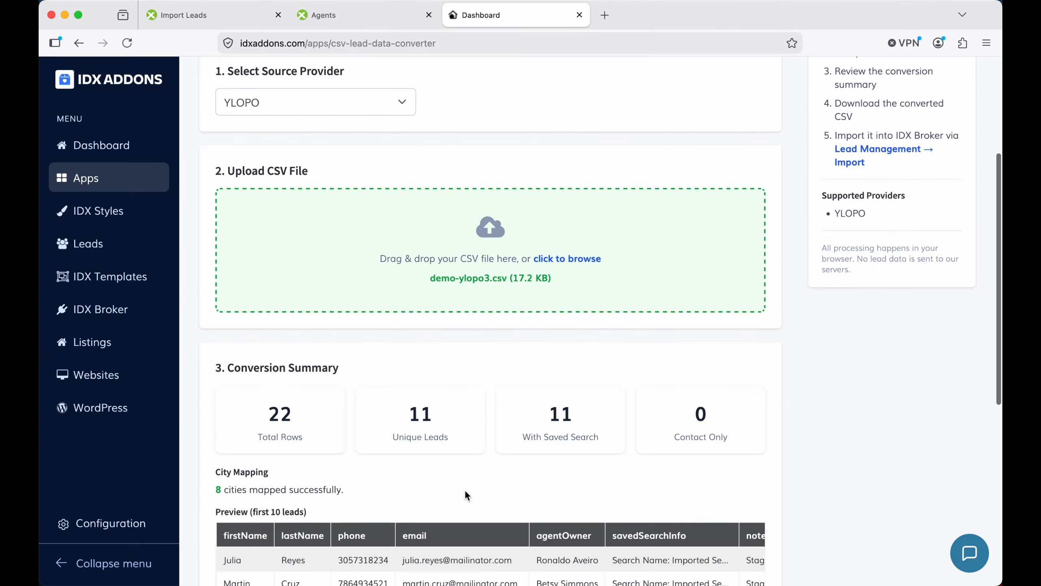
{"action": "scroll", "coordinate": [290, 421], "scroll_direction": "down", "scroll_amount": 4}
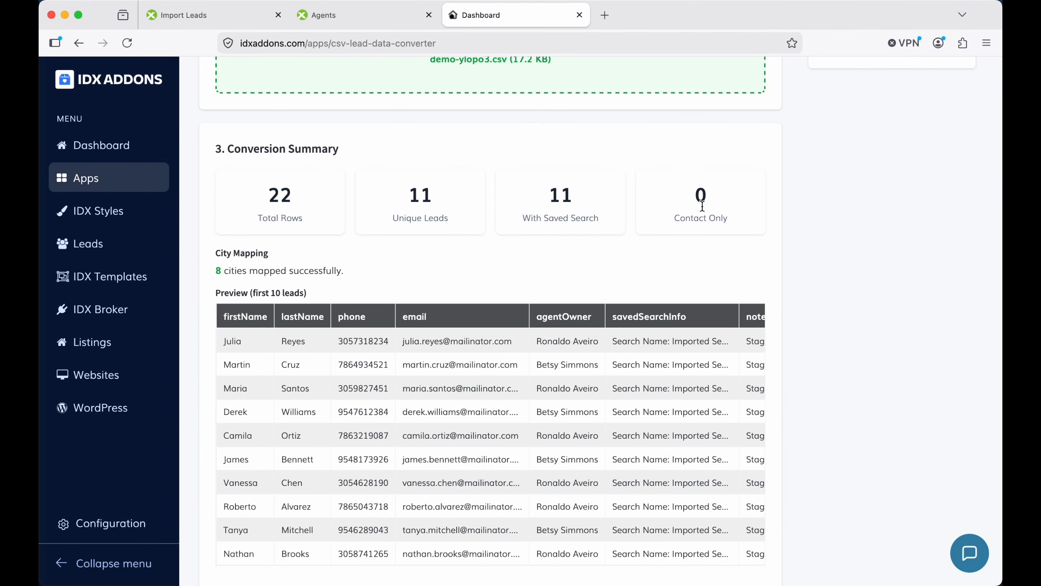
{"action": "scroll", "coordinate": [536, 380], "scroll_direction": "down", "scroll_amount": 1}
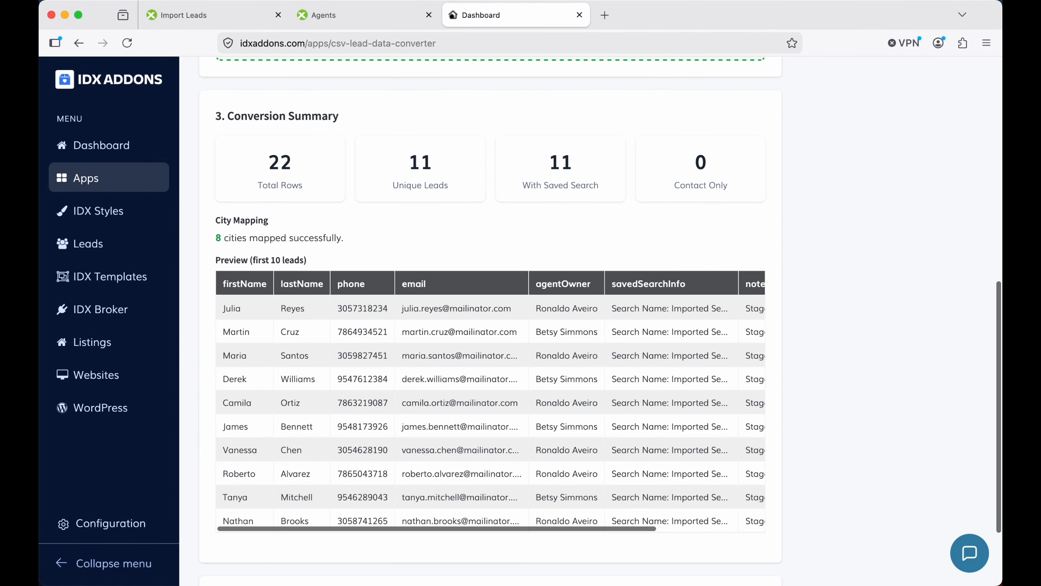
{"action": "scroll", "coordinate": [242, 302], "scroll_direction": "down", "scroll_amount": 1}
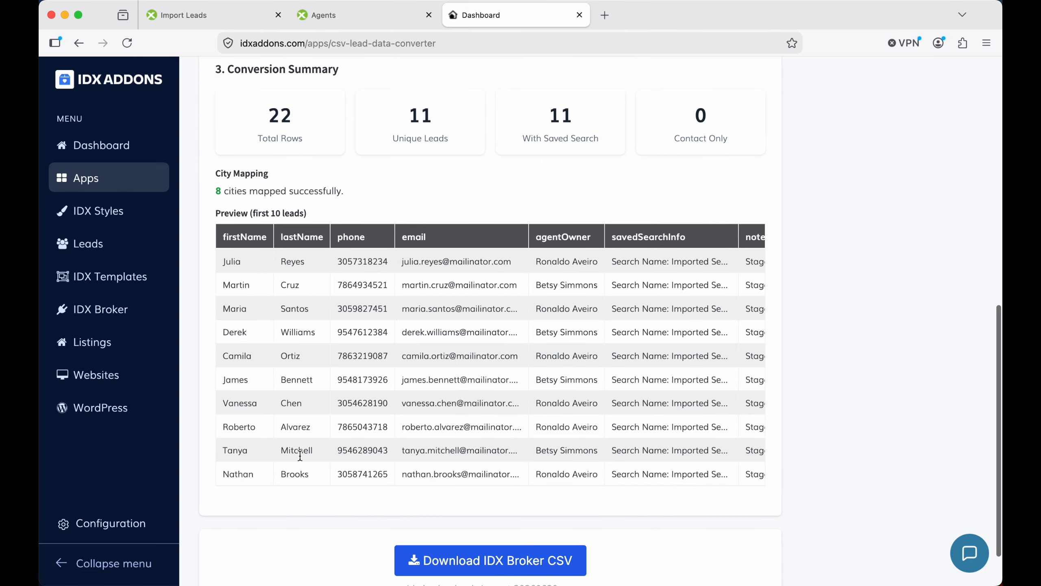
{"action": "scroll", "coordinate": [379, 267], "scroll_direction": "right", "scroll_amount": 3}
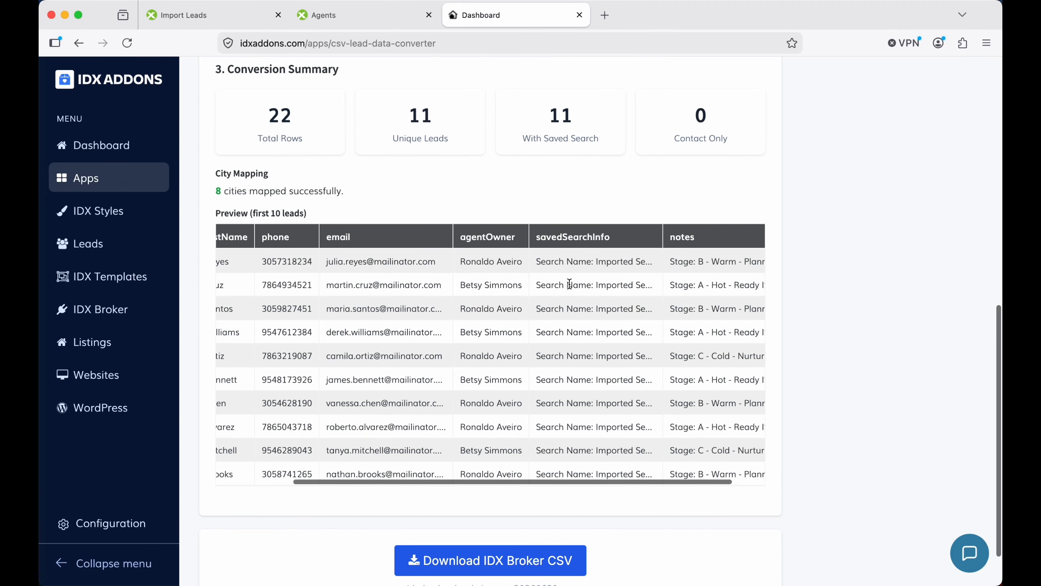
{"action": "scroll", "coordinate": [569, 284], "scroll_direction": "right", "scroll_amount": 2}
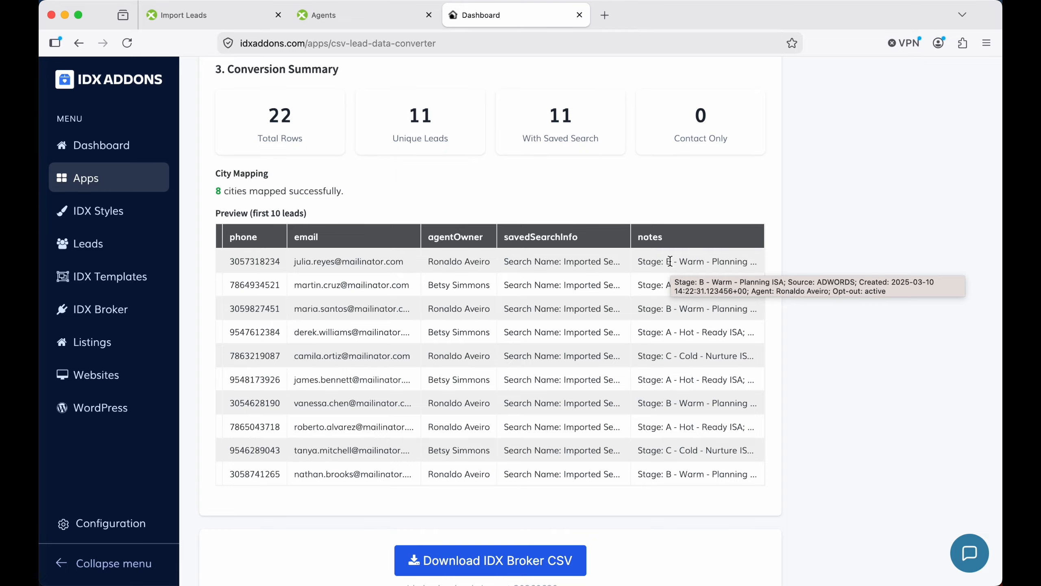
{"action": "scroll", "coordinate": [545, 394], "scroll_direction": "down", "scroll_amount": 2}
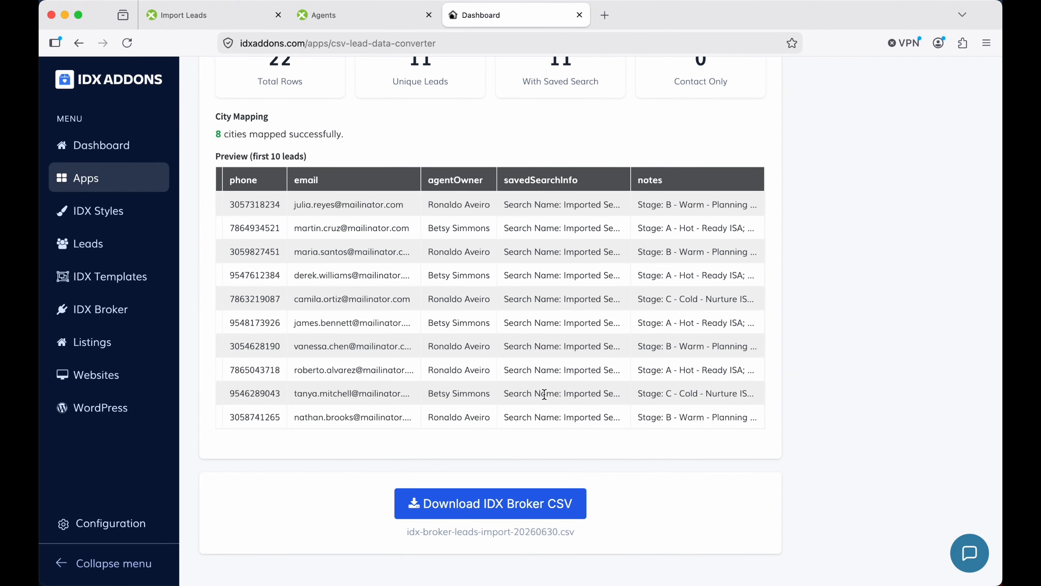
{"action": "left_click", "coordinate": [539, 504]}
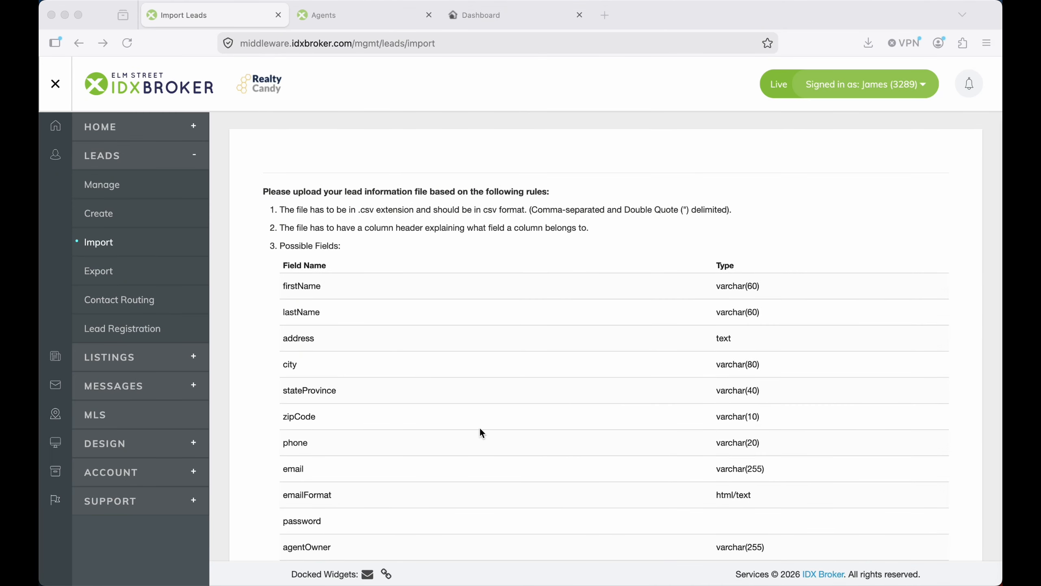
On IDX Broker's lead import page, select idx-broker-leads-import-20260630.csv as the upload file and import the leads.
{"action": "left_click", "coordinate": [105, 244]}
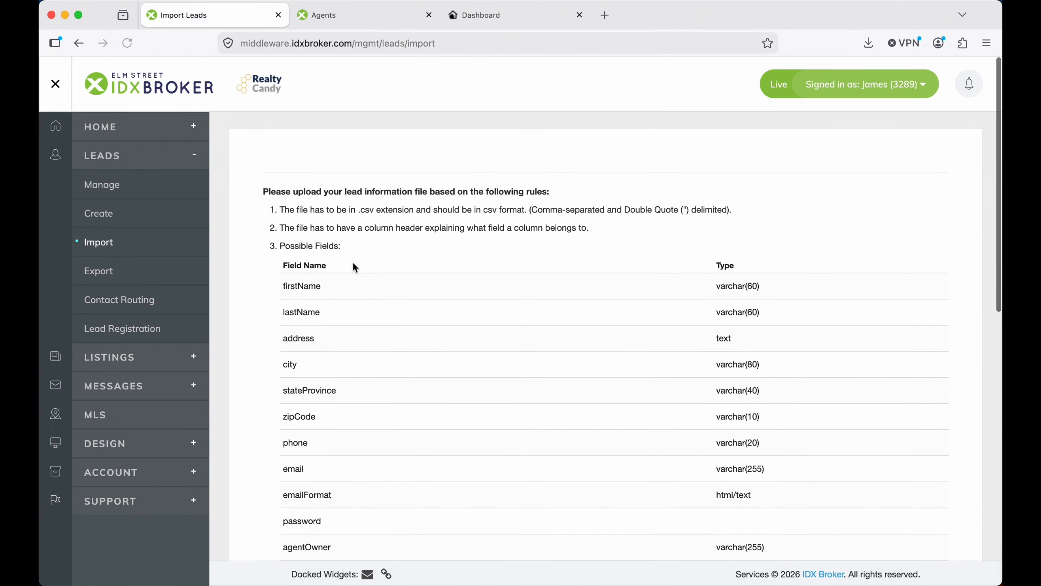
{"action": "scroll", "coordinate": [354, 264], "scroll_direction": "down", "scroll_amount": 5}
{"action": "scroll", "coordinate": [353, 264], "scroll_direction": "down", "scroll_amount": 8}
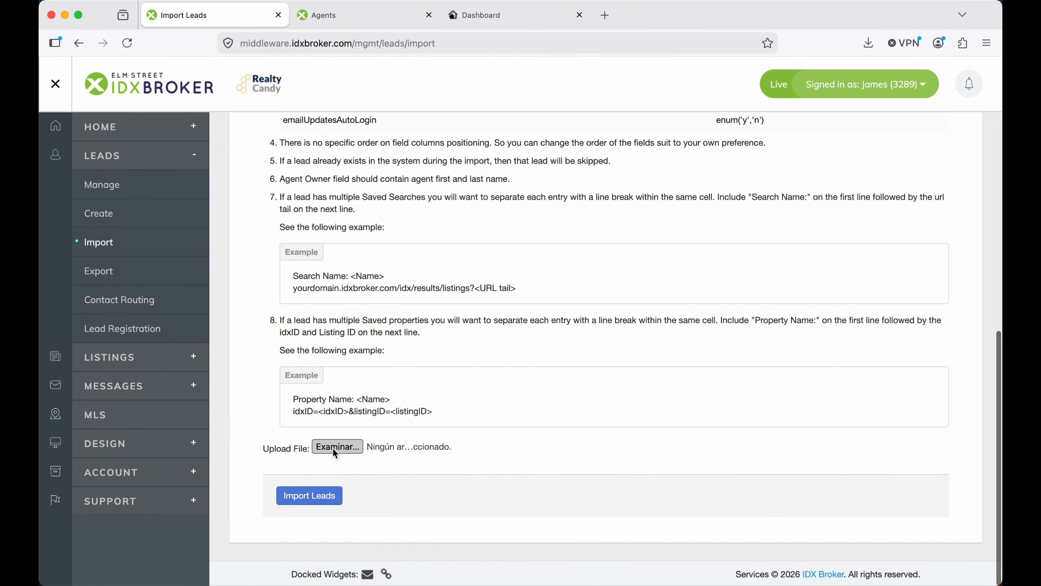
{"action": "left_click", "coordinate": [332, 447]}
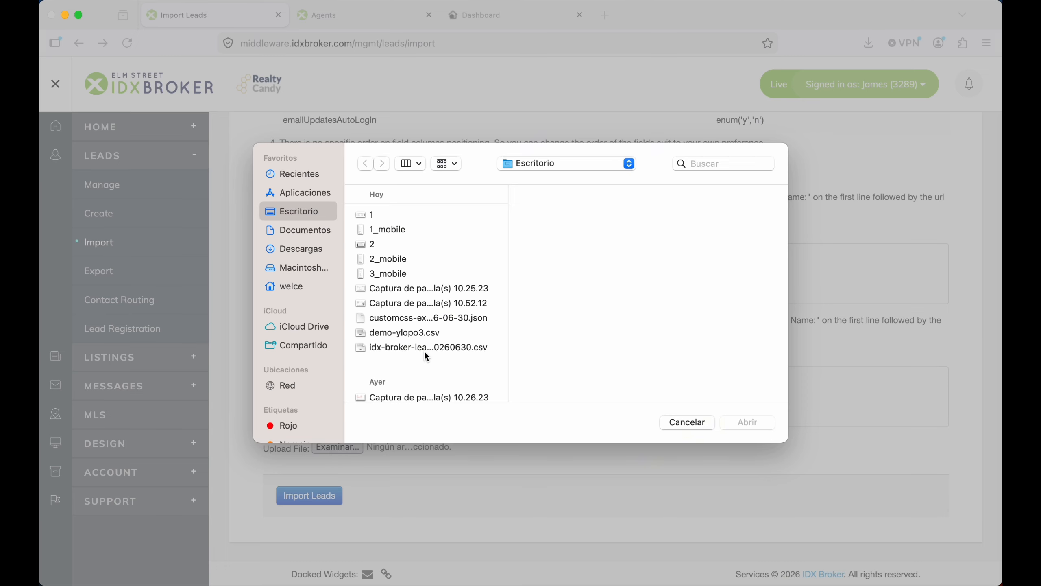
{"action": "left_click", "coordinate": [410, 348]}
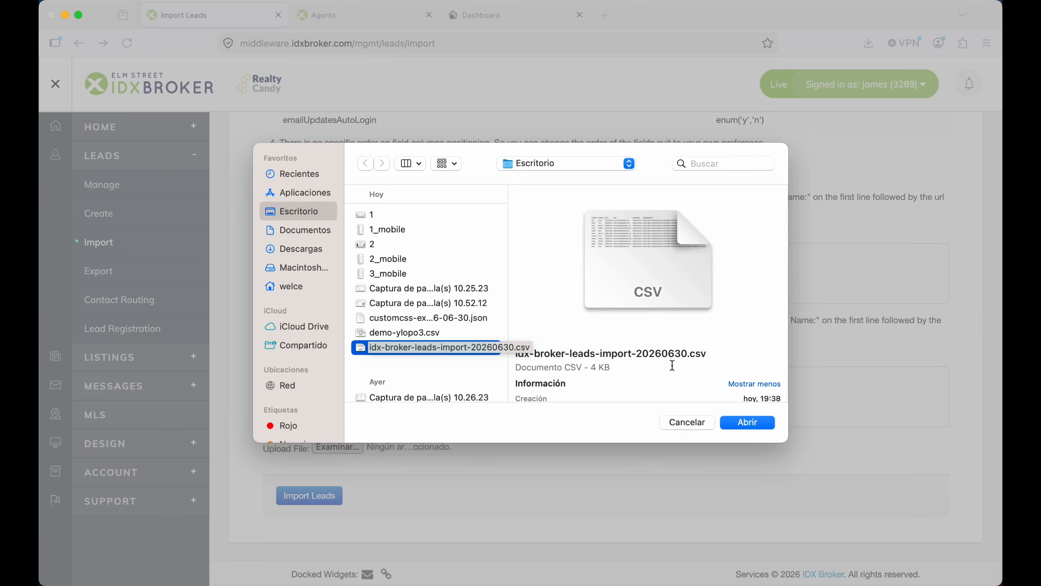
{"action": "left_click", "coordinate": [746, 422]}
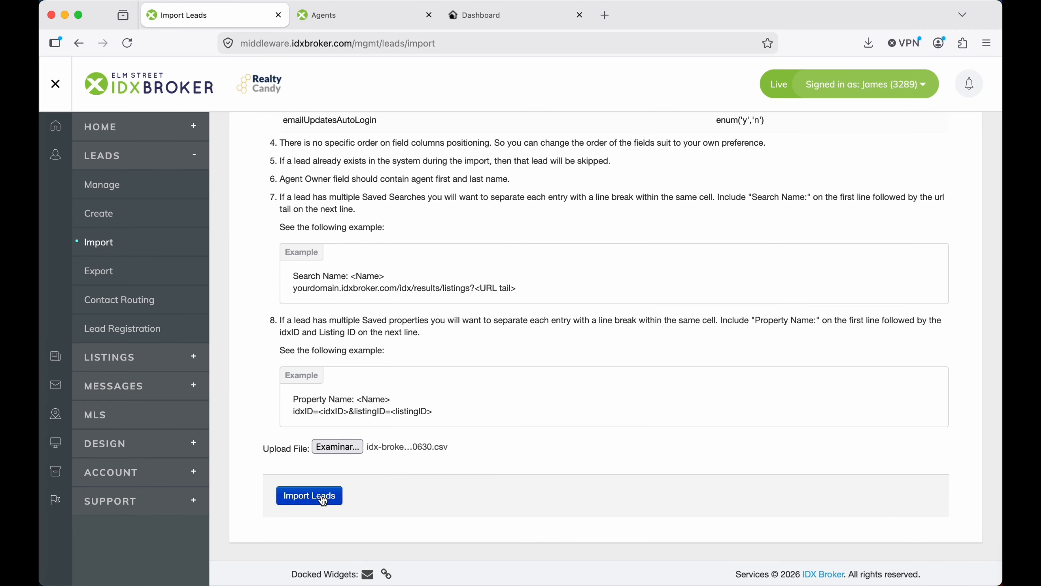
{"action": "left_click", "coordinate": [323, 498]}
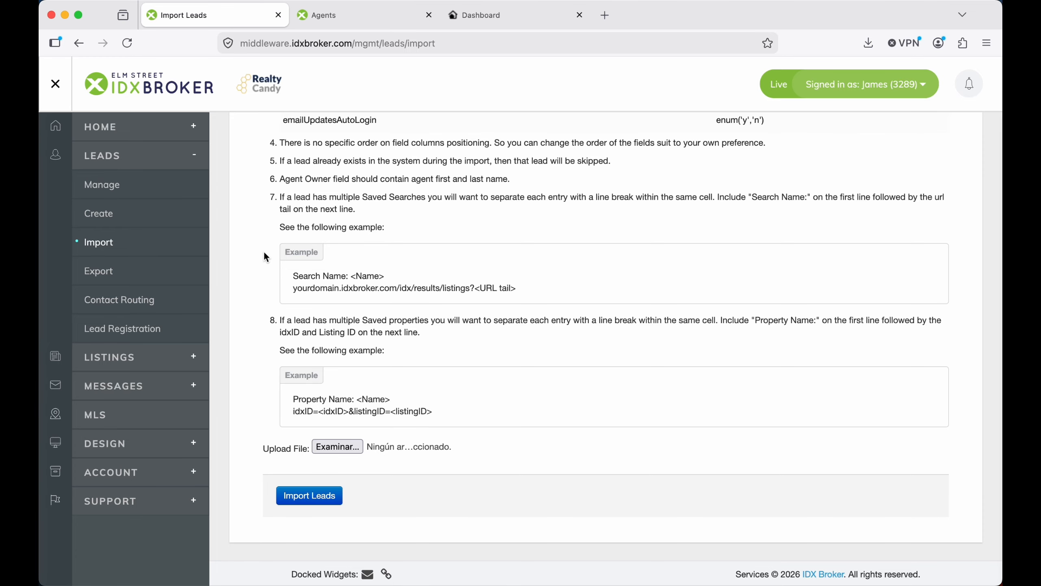
Open IDX Broker's lead management page and check the imported leads in the list.
{"action": "left_click", "coordinate": [112, 191]}
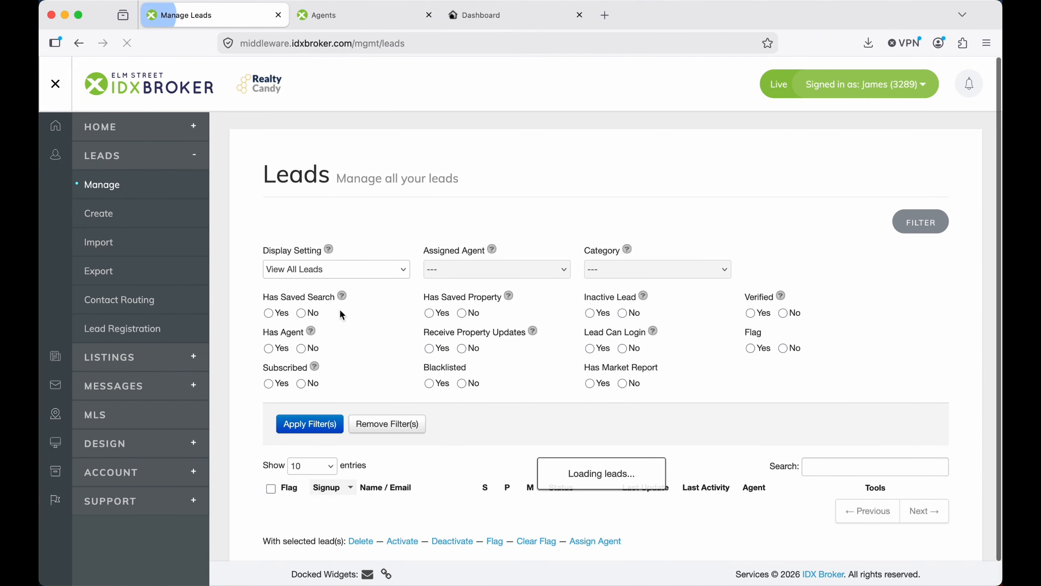
{"action": "scroll", "coordinate": [462, 433], "scroll_direction": "down", "scroll_amount": 5}
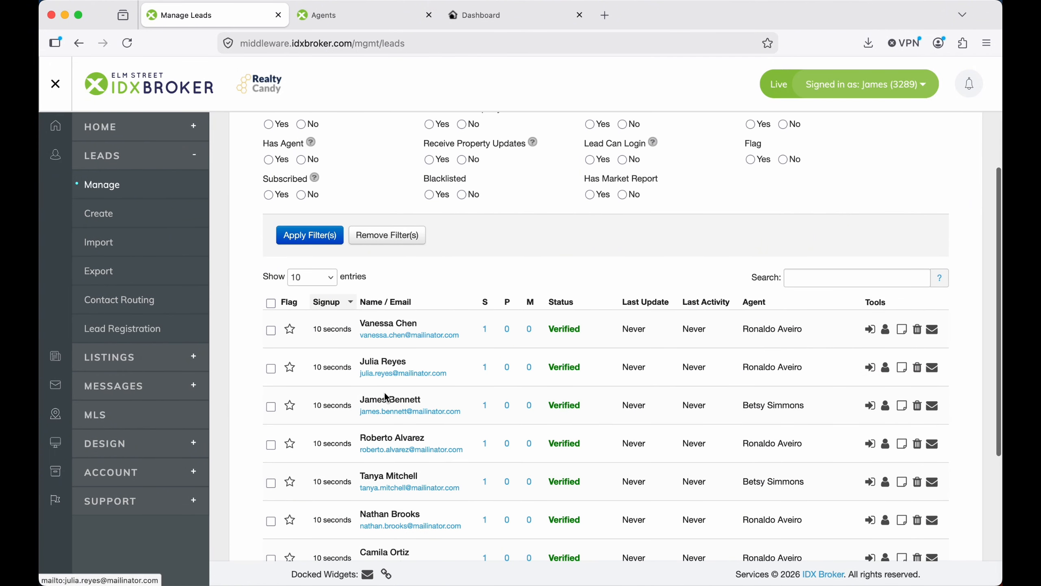
Look through the newly imported leads in the list and open the saved searches of the seventh lead.
{"action": "scroll", "coordinate": [381, 425], "scroll_direction": "down", "scroll_amount": 3}
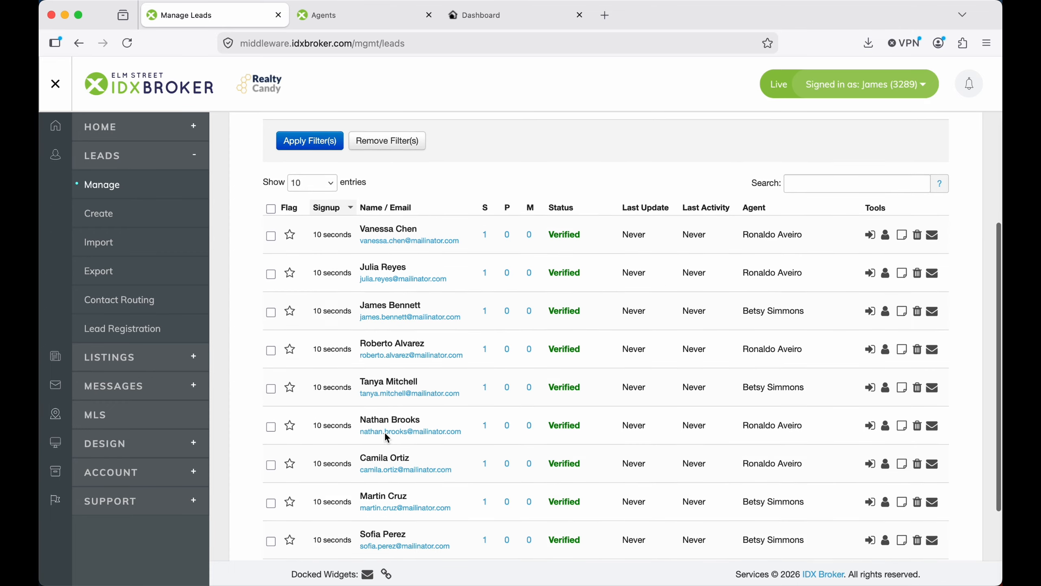
{"action": "scroll", "coordinate": [384, 432], "scroll_direction": "down", "scroll_amount": 3}
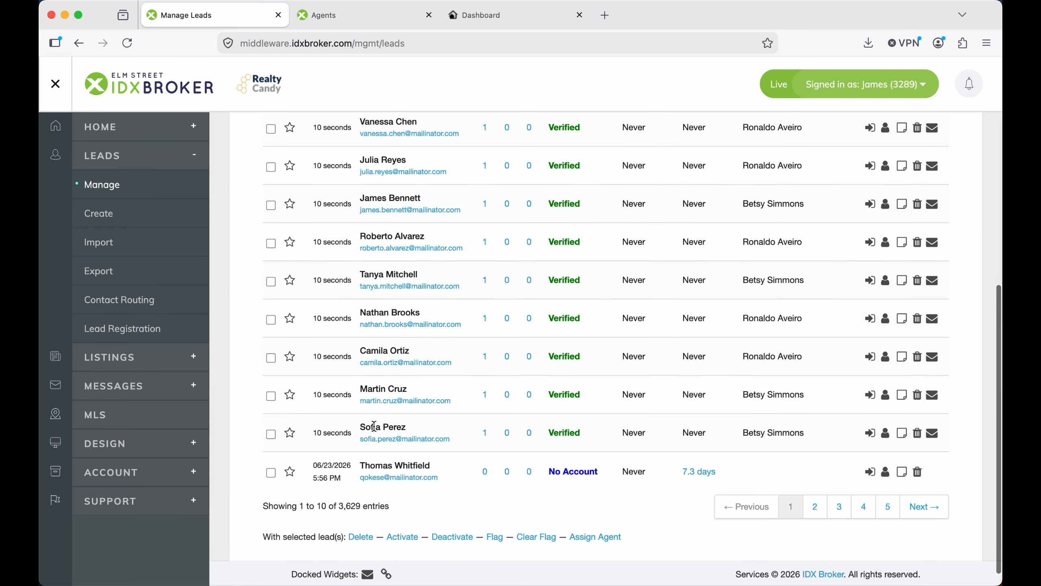
{"action": "scroll", "coordinate": [382, 388], "scroll_direction": "up", "scroll_amount": 2}
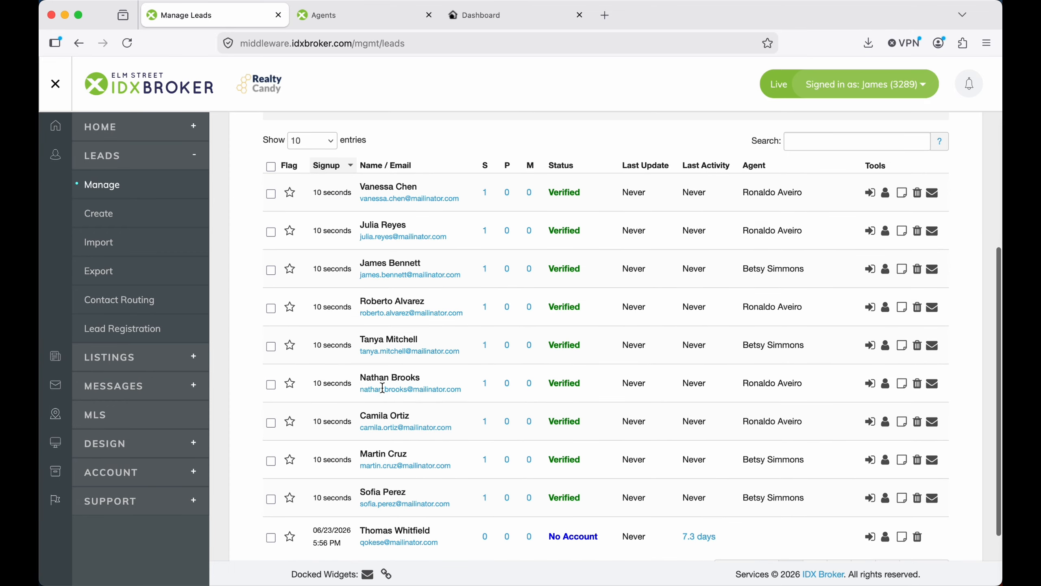
{"action": "scroll", "coordinate": [382, 388], "scroll_direction": "up", "scroll_amount": 1}
{"action": "scroll", "coordinate": [384, 391], "scroll_direction": "down", "scroll_amount": 1}
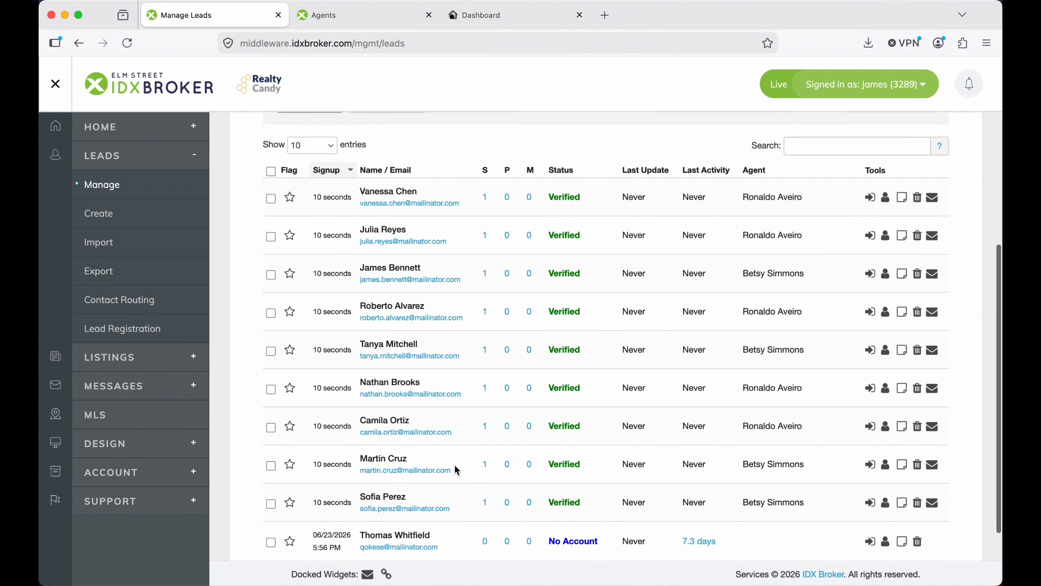
{"action": "left_click", "coordinate": [485, 429]}
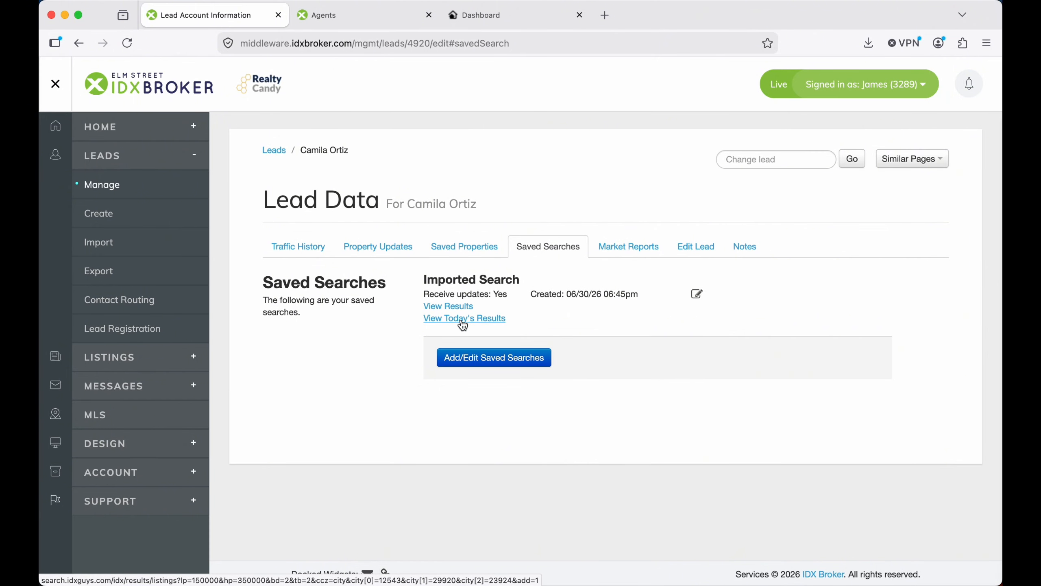
Open the full results of the lead's Imported Search in a new browser tab and switch to it.
{"action": "right_click", "coordinate": [462, 314]}
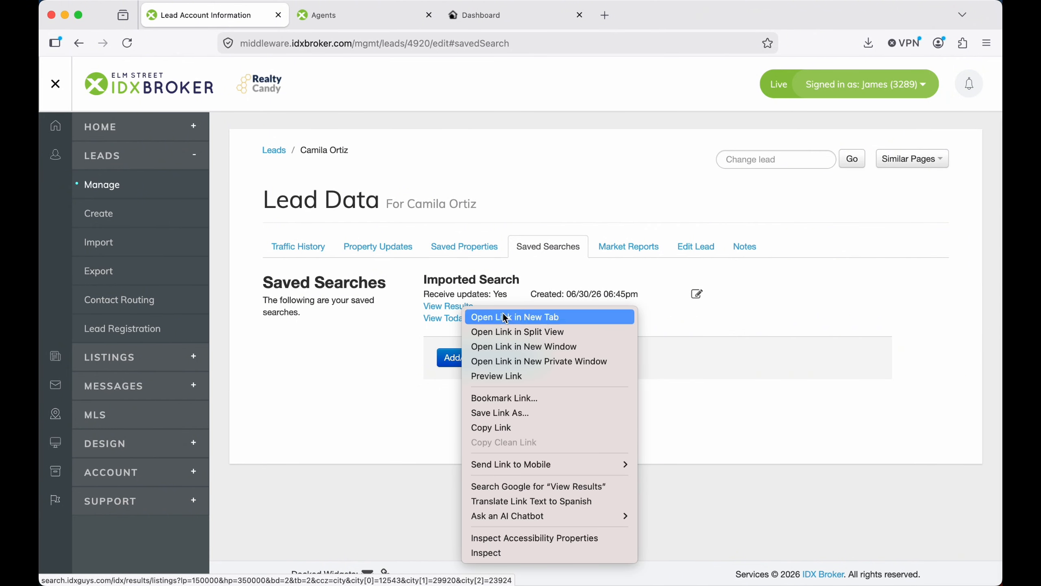
{"action": "left_click", "coordinate": [506, 317]}
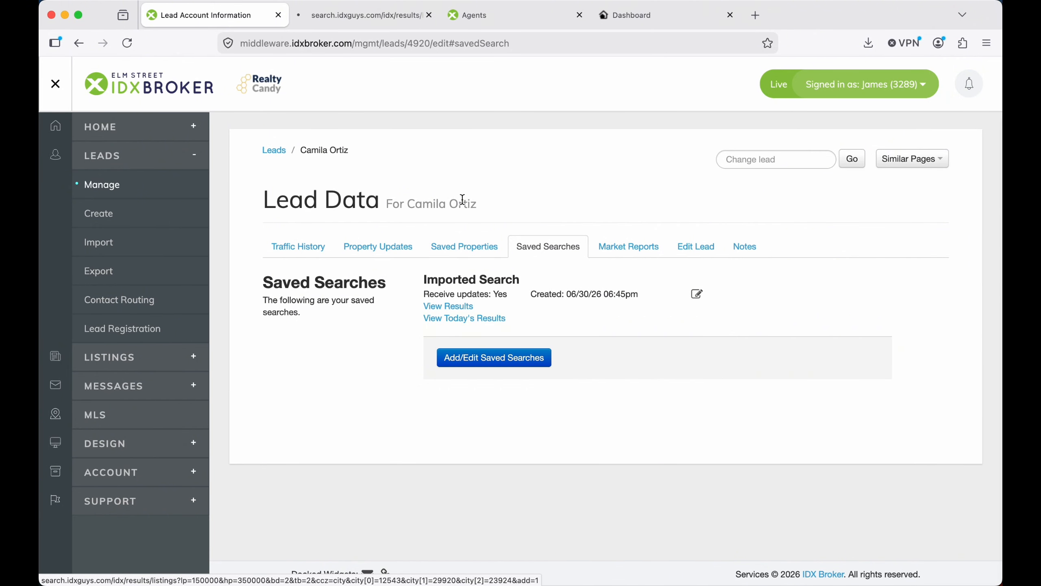
{"action": "left_click", "coordinate": [362, 13]}
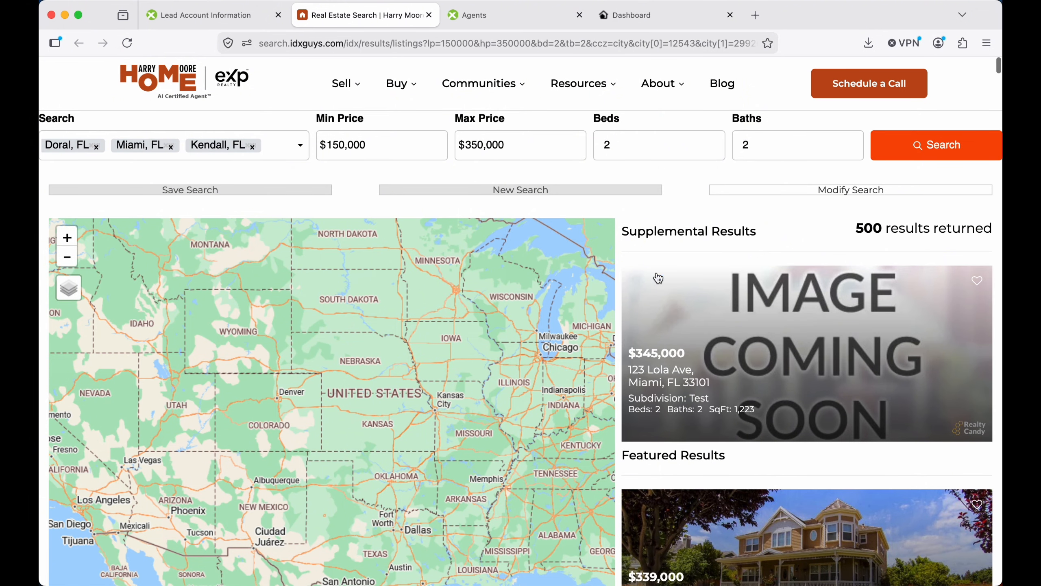
Browse the listings returned by the imported search and zoom the results map to the property cluster around Miami.
{"action": "scroll", "coordinate": [658, 278], "scroll_direction": "down", "scroll_amount": 20}
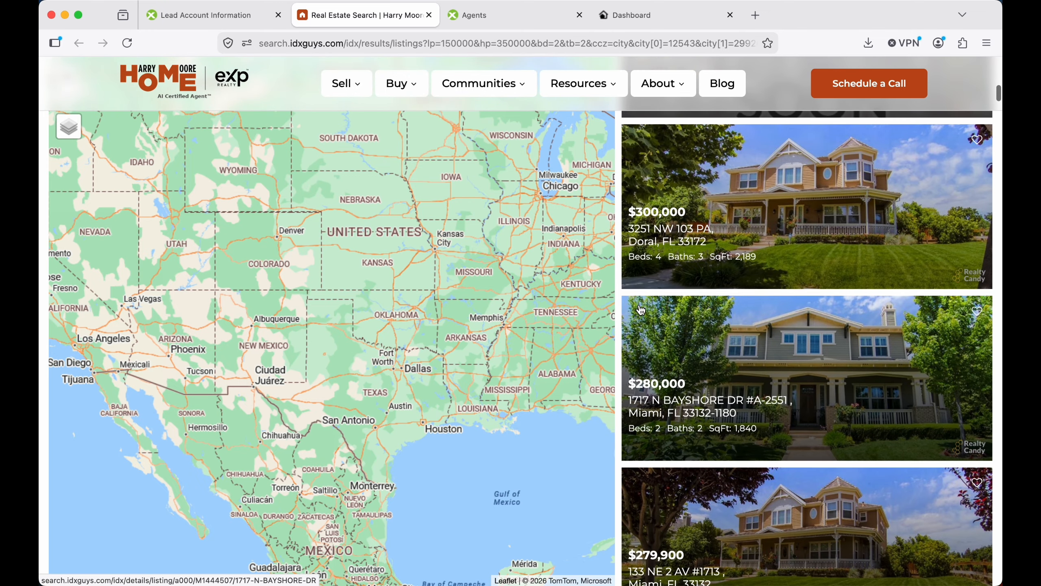
{"action": "scroll", "coordinate": [641, 309], "scroll_direction": "down", "scroll_amount": 20}
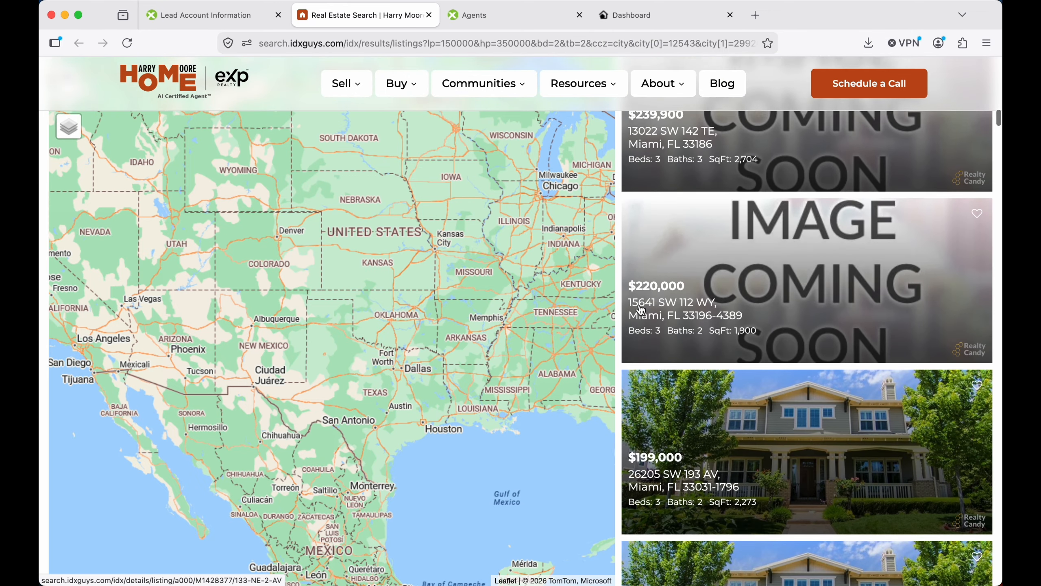
{"action": "scroll", "coordinate": [640, 310], "scroll_direction": "down", "scroll_amount": 2}
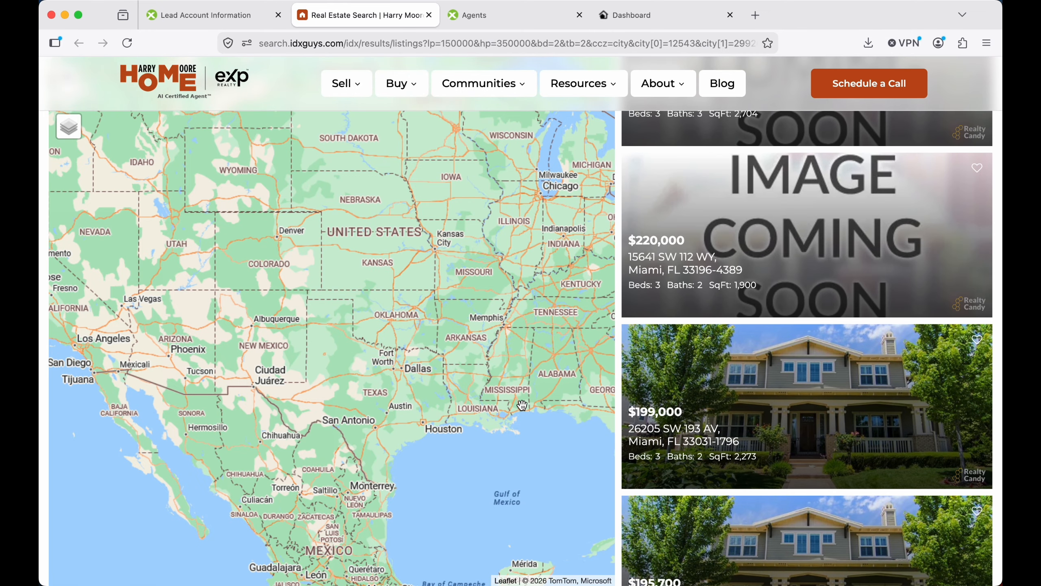
{"action": "left_click_drag", "start_coordinate": [536, 397], "coordinate": [356, 315]}
{"action": "left_click", "coordinate": [474, 411]}
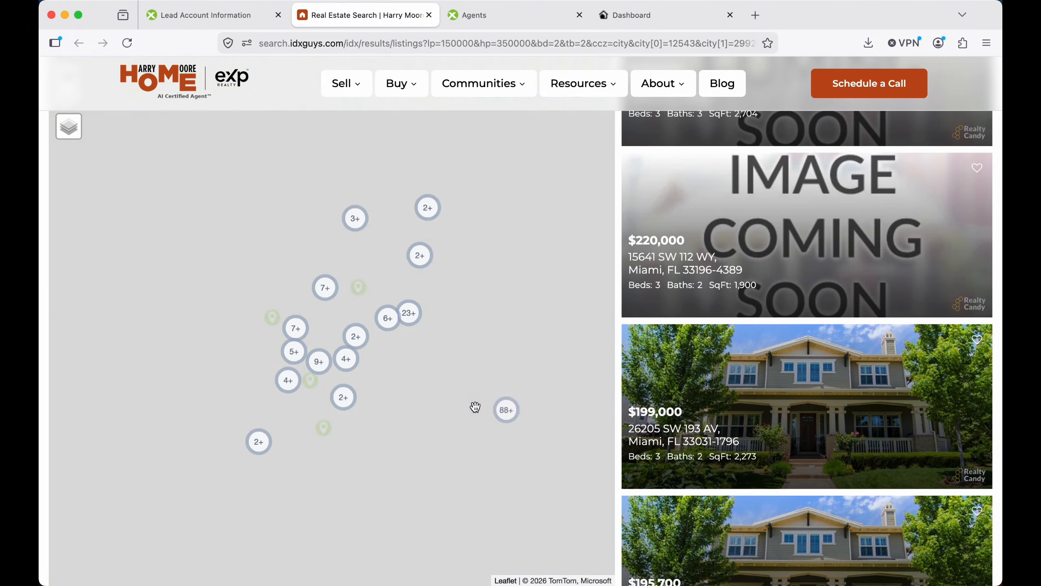